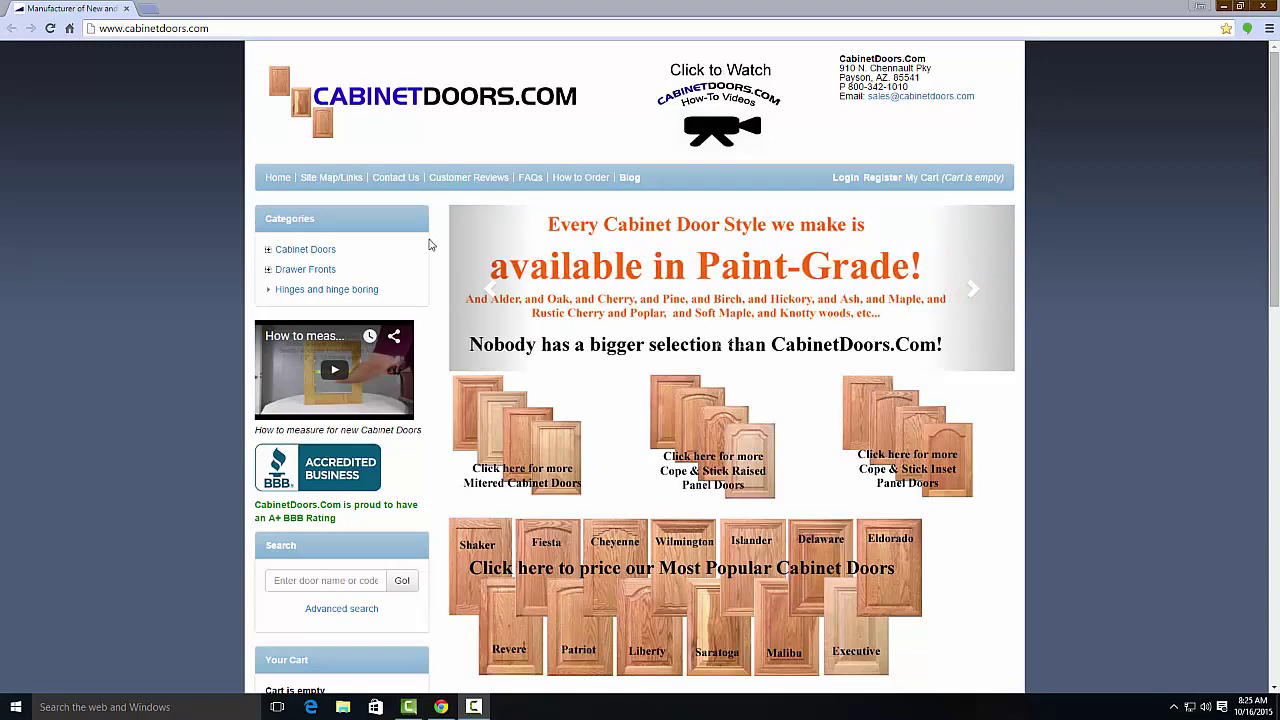
Step: Go from the Most Popular Cabinet Doors catalog to the Shaker Cabinet Door's order form
click(672, 588)
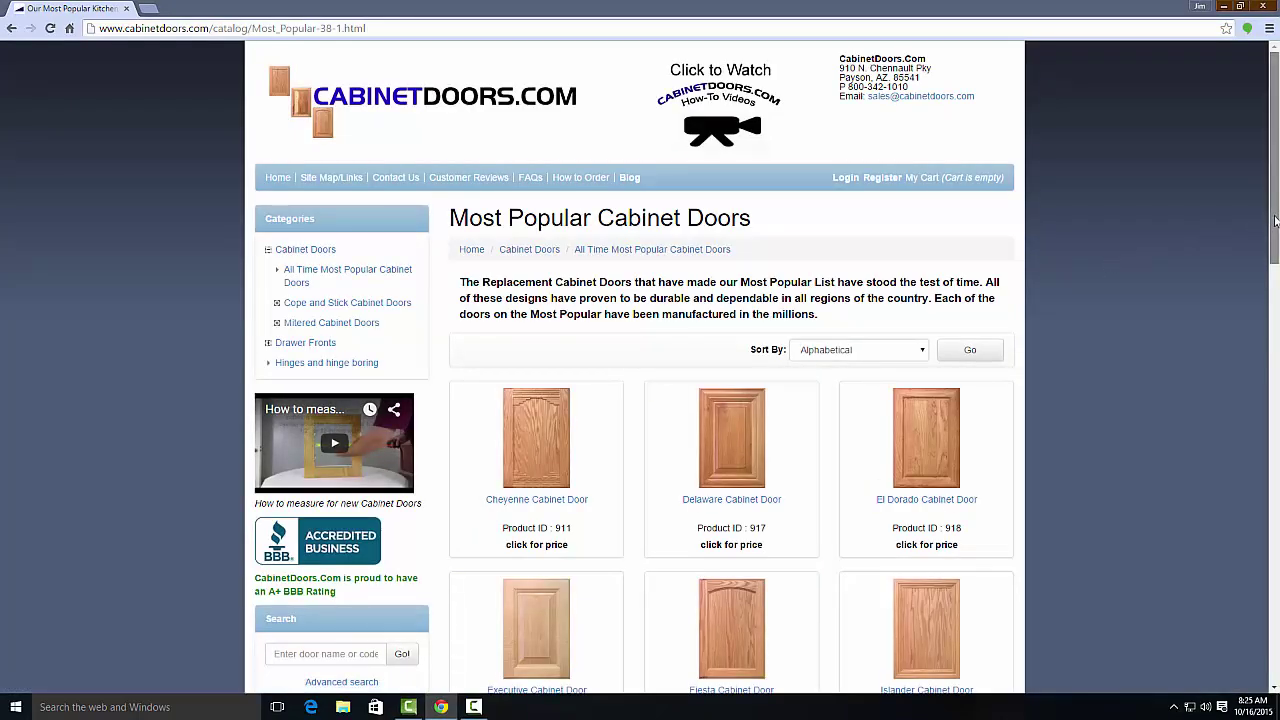
scroll(1275, 219, down, 6)
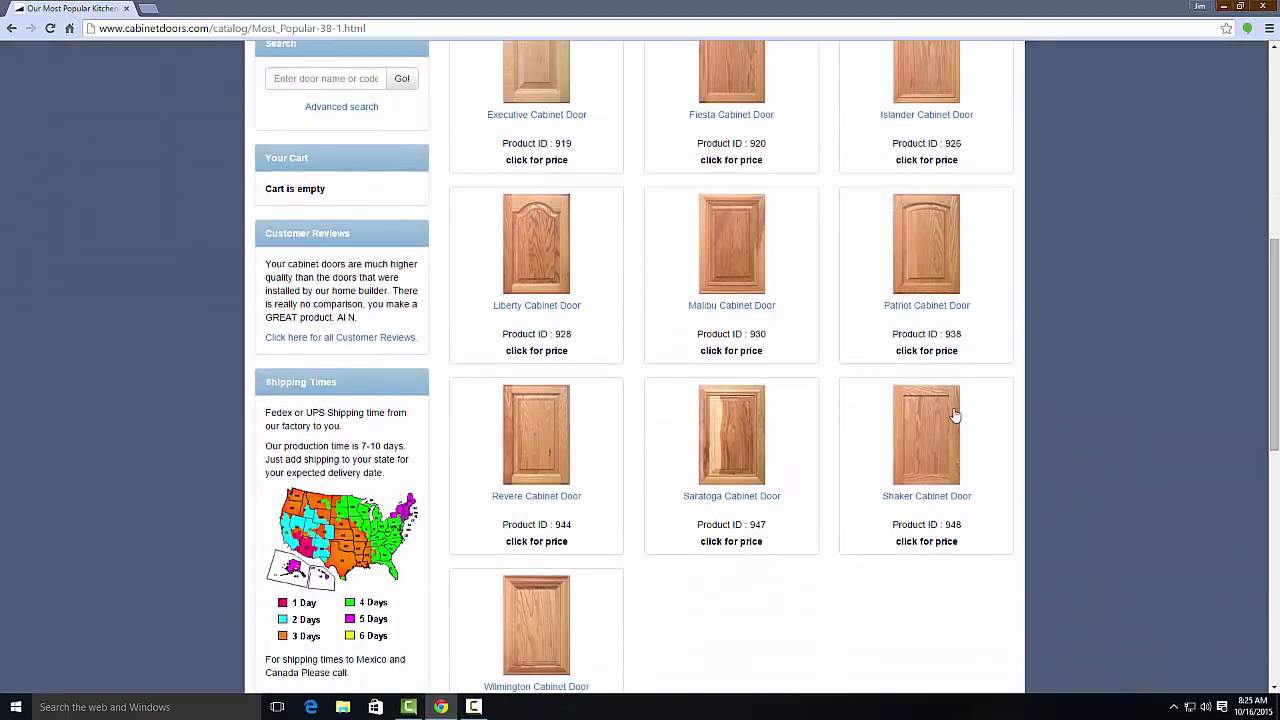
click(928, 428)
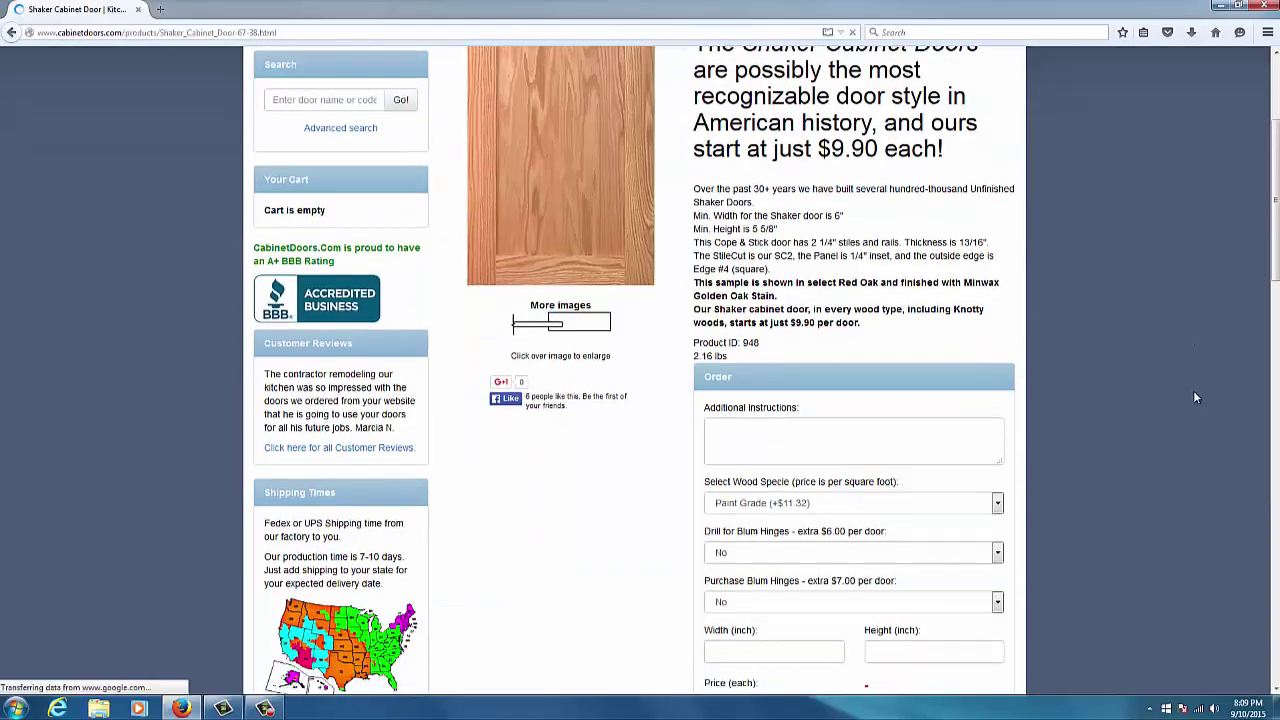
scroll(1193, 398, down, 3)
scroll(1193, 398, down, 2)
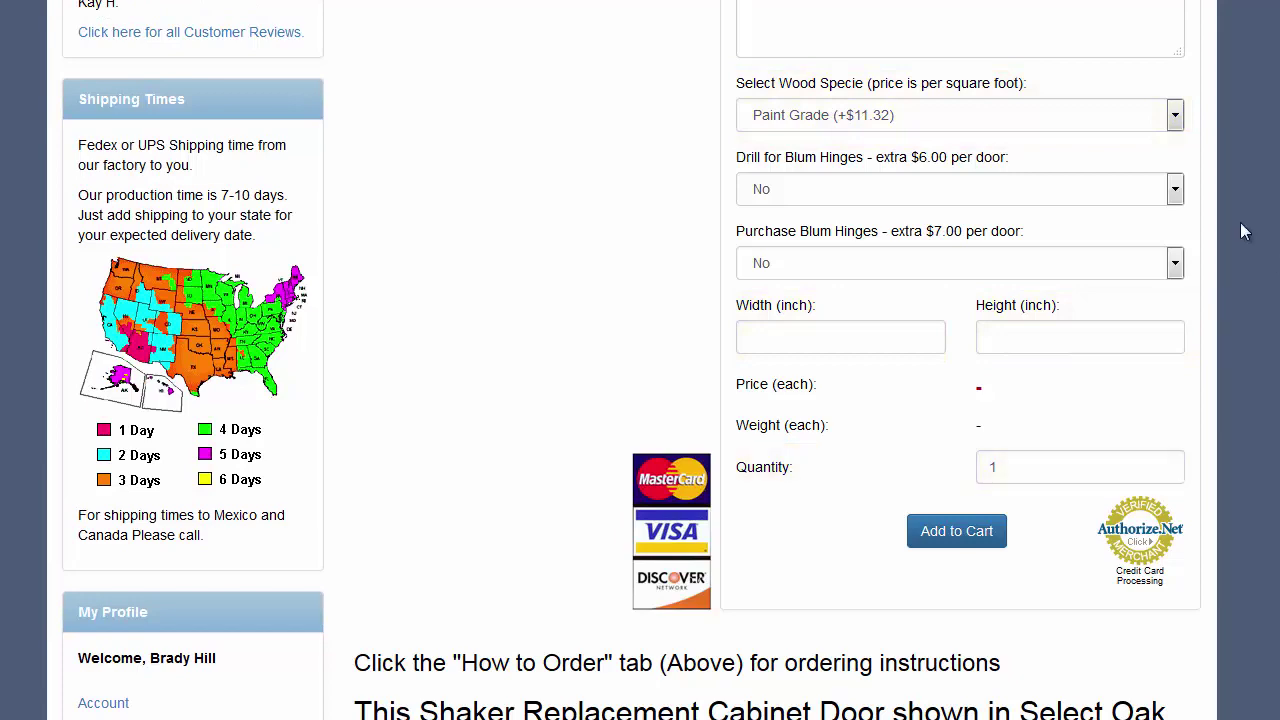
Step: Leave both Blum hinge options at No and choose Select Oak as the wood
click(1175, 190)
click(1176, 192)
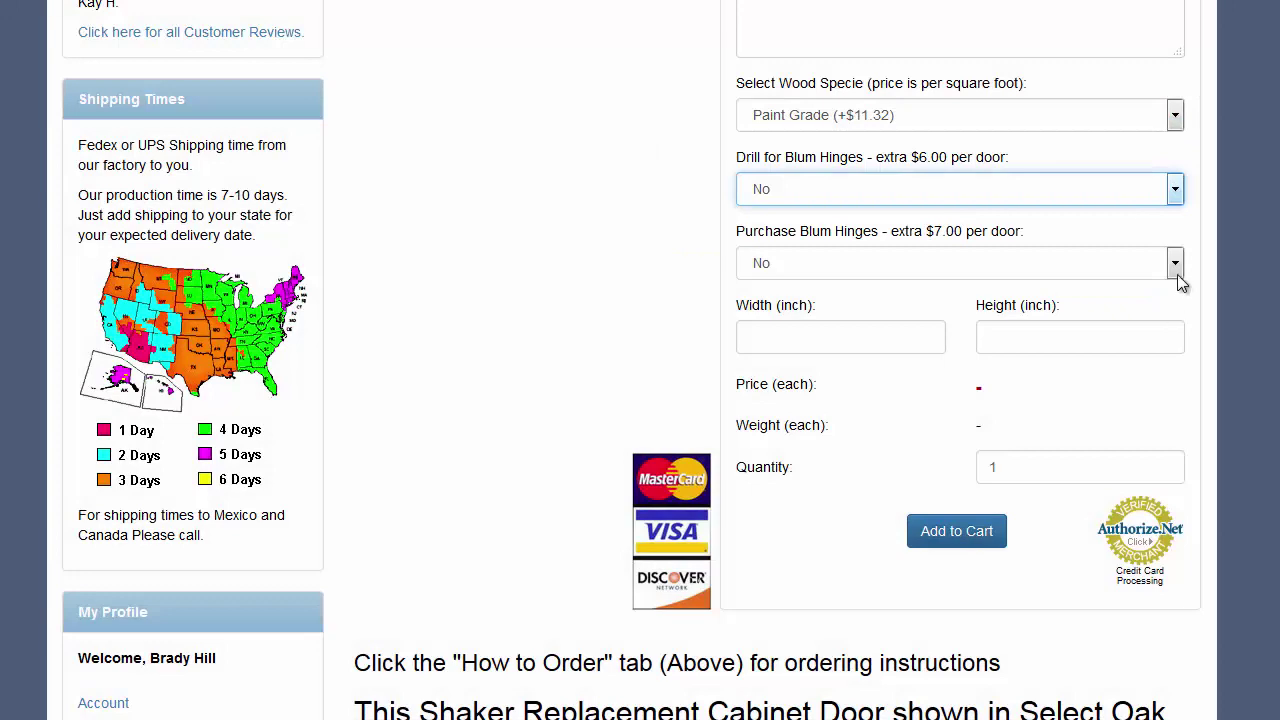
click(1177, 274)
click(1177, 274)
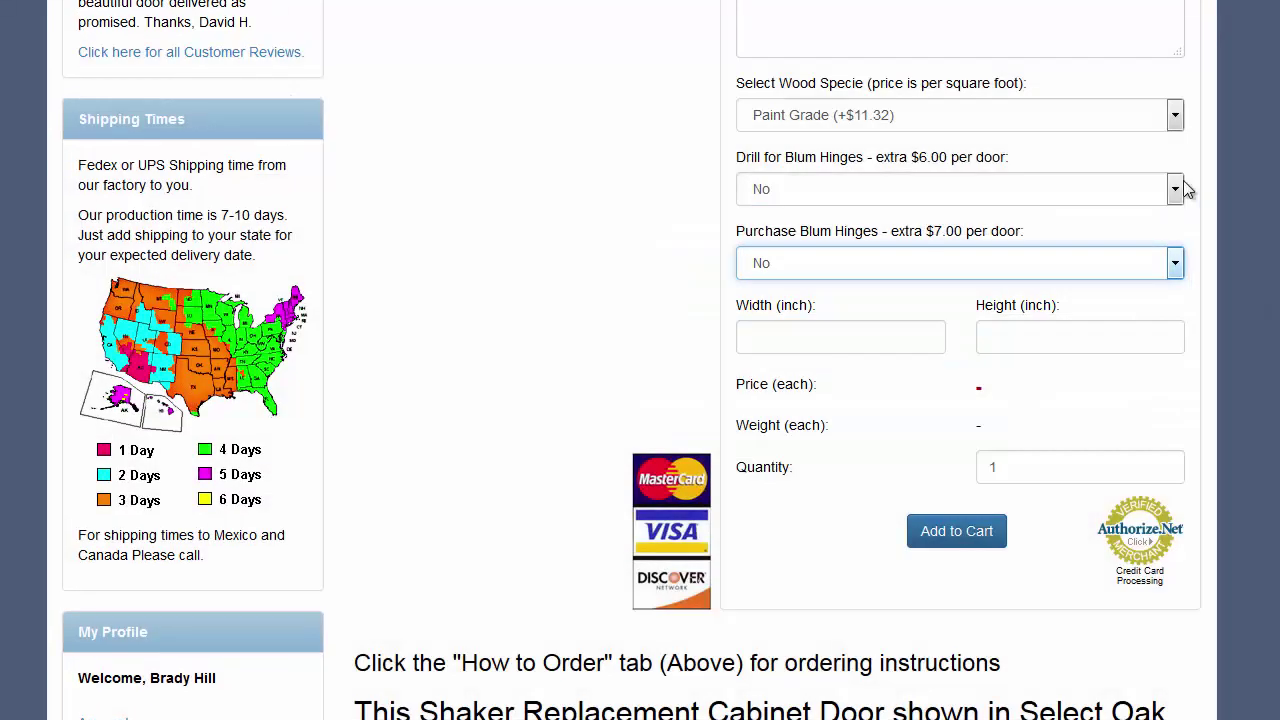
click(1176, 114)
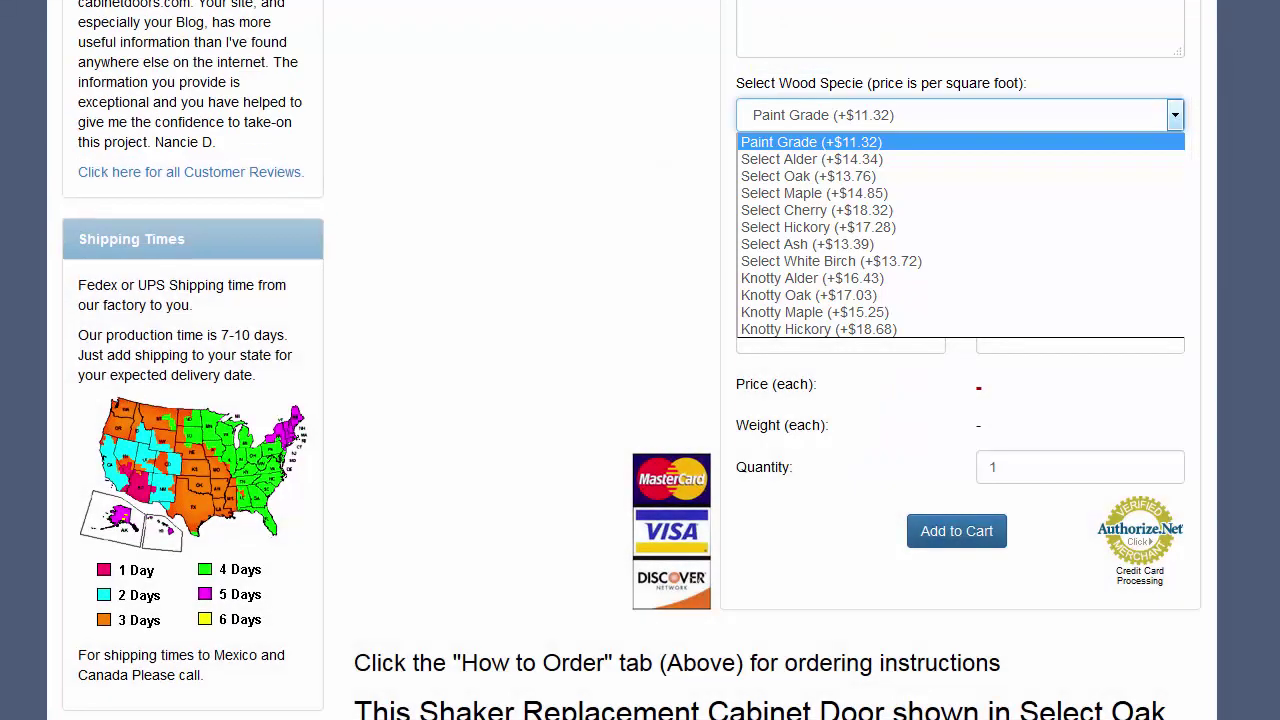
click(862, 180)
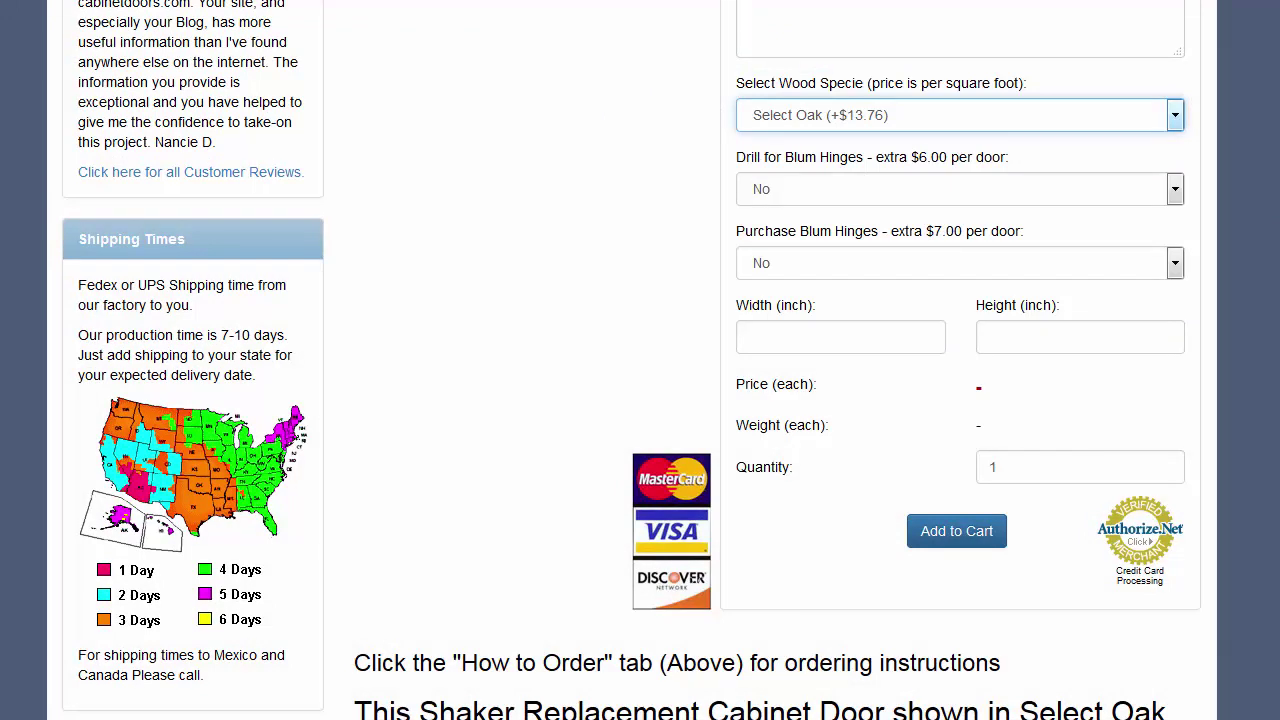
Step: Enter a door size of 12 x 12 inches
click(883, 348)
text(12)
click(1056, 337)
text(12)
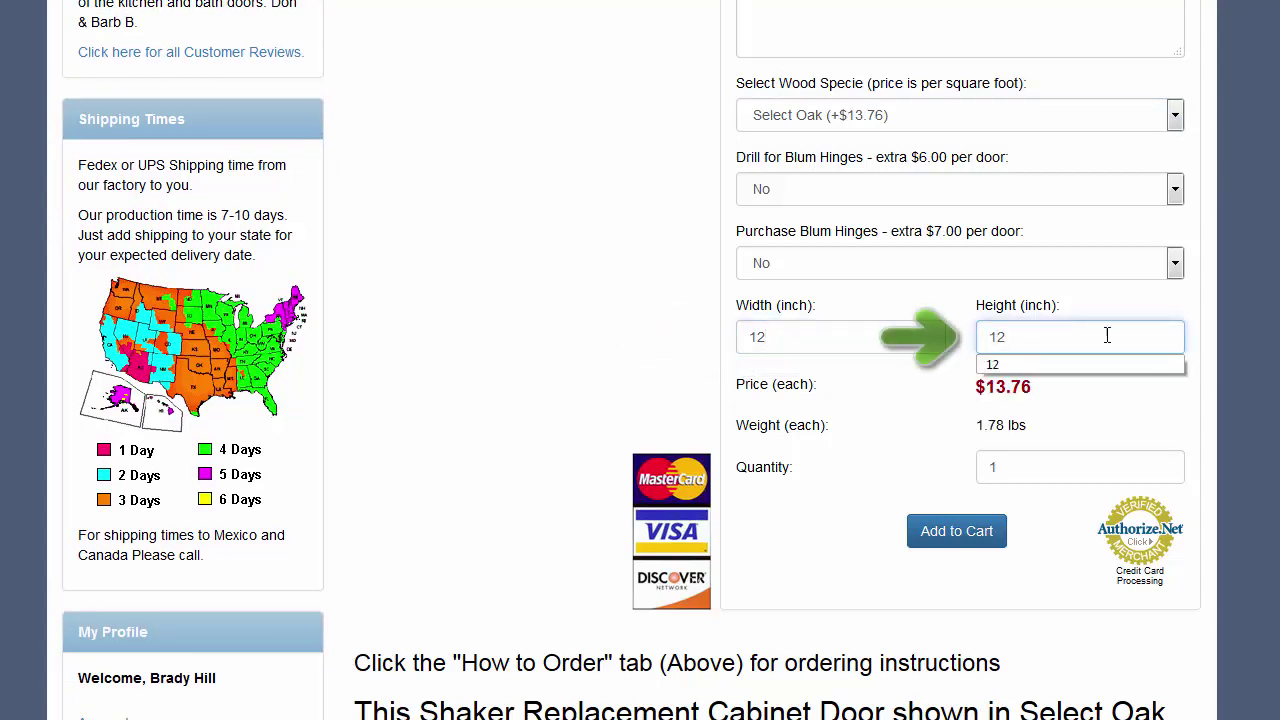
click(1227, 342)
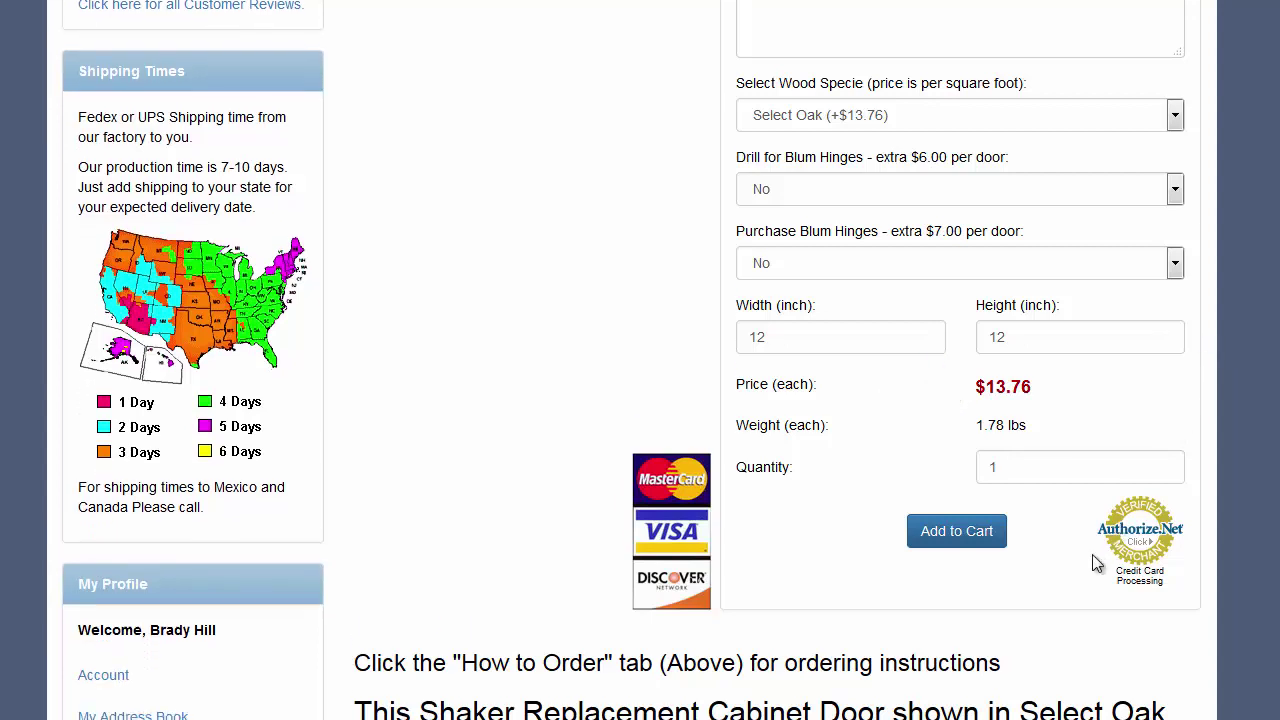
Step: Set quantity to 2 and add the 12 x 12 doors to the cart
click(1005, 460)
text(2)
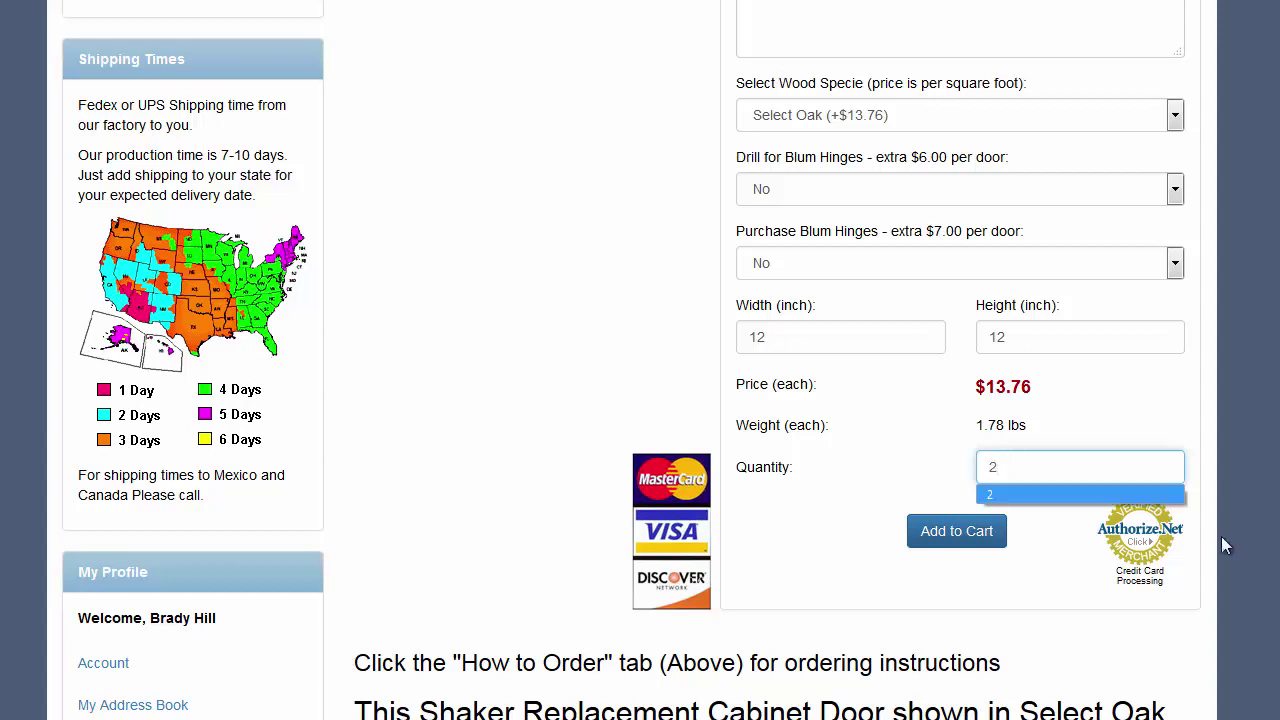
click(1257, 543)
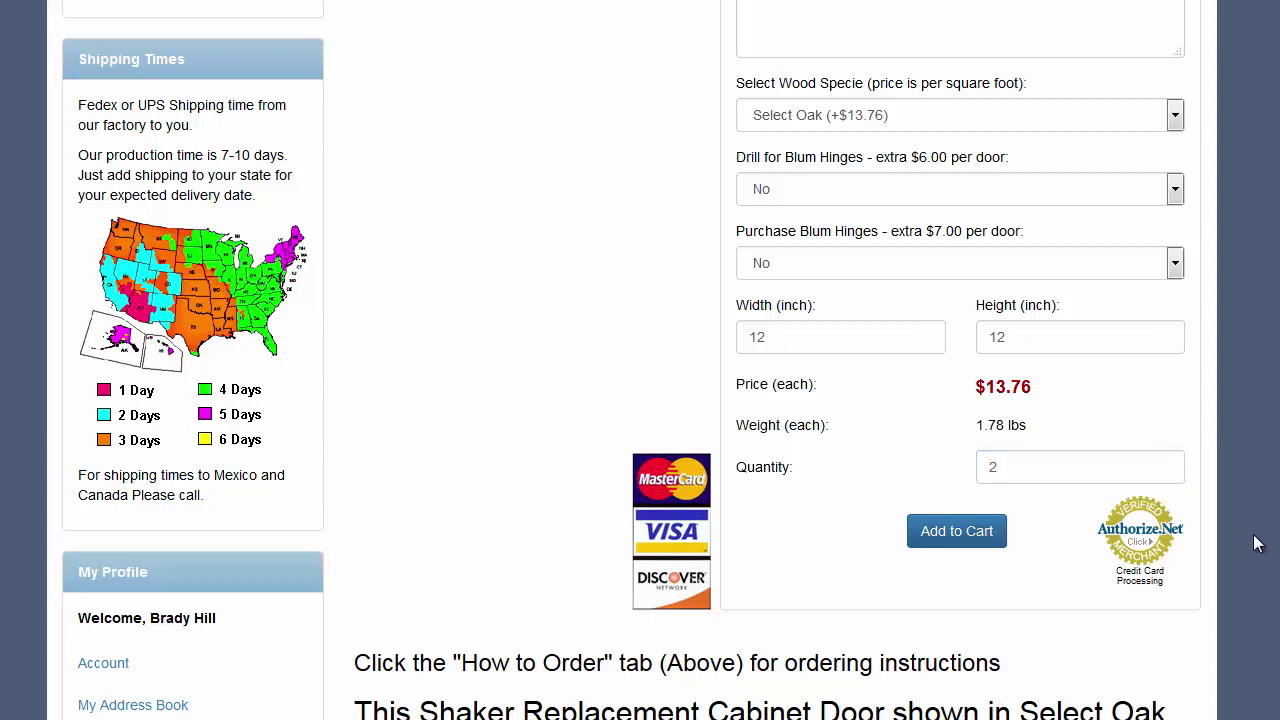
scroll(1236, 546, down, 1)
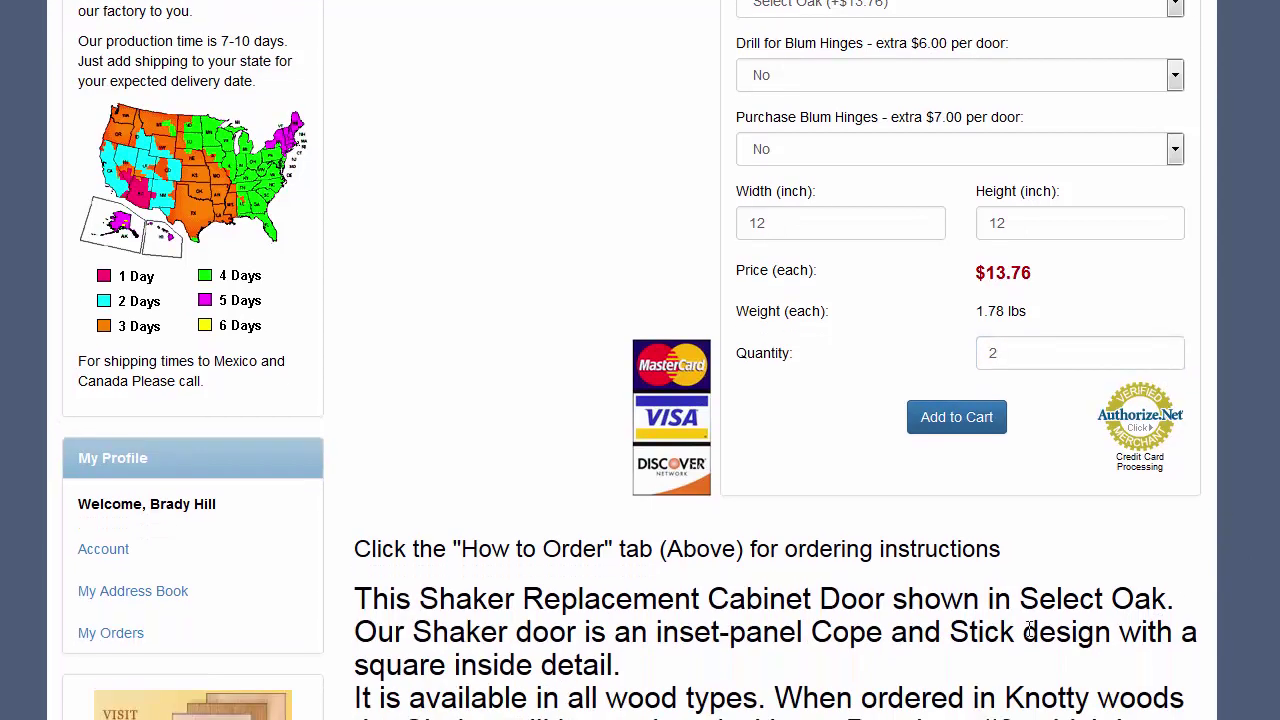
click(963, 427)
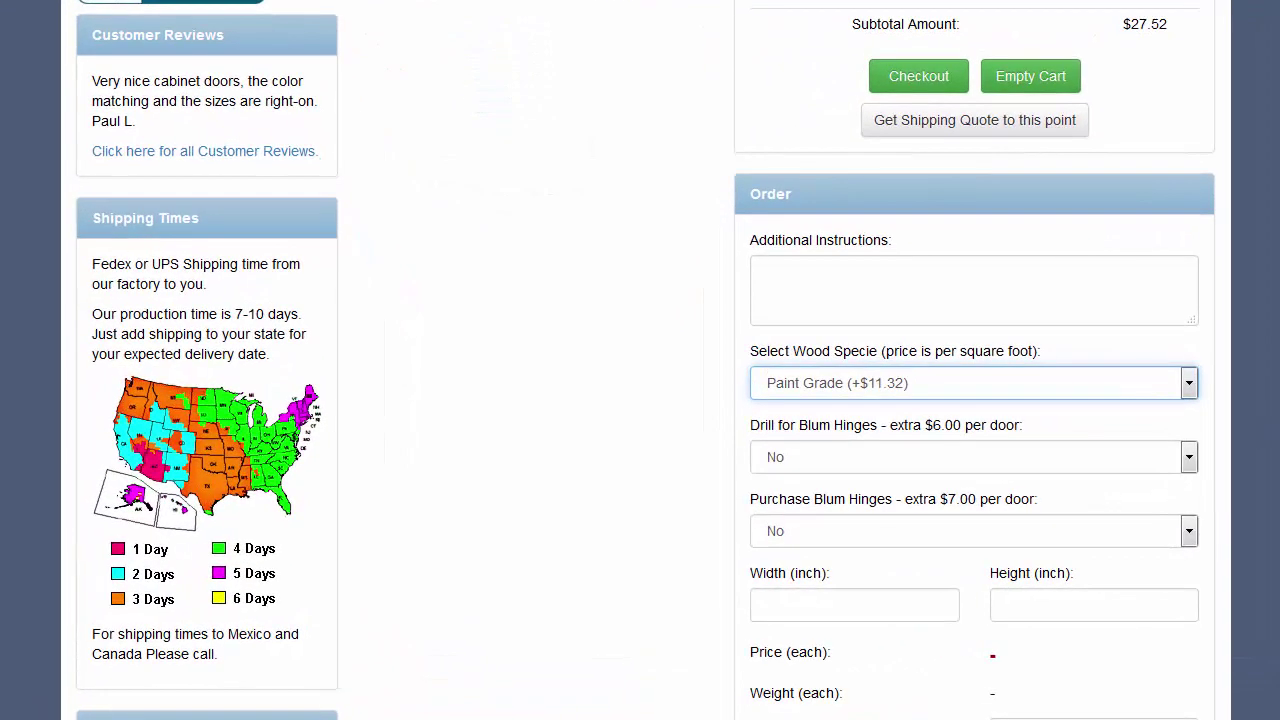
Step: Choose Select Oak and enter a 14 7/16 x 27.25 inch door size
click(1184, 388)
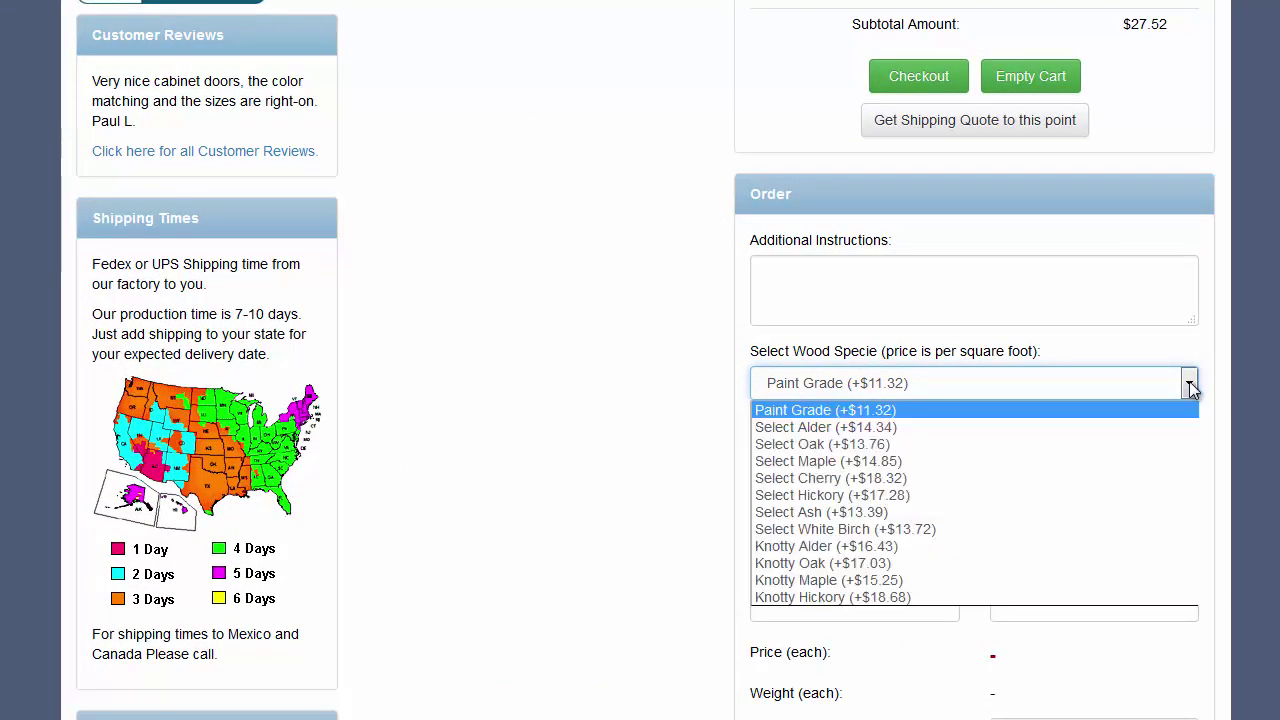
click(886, 444)
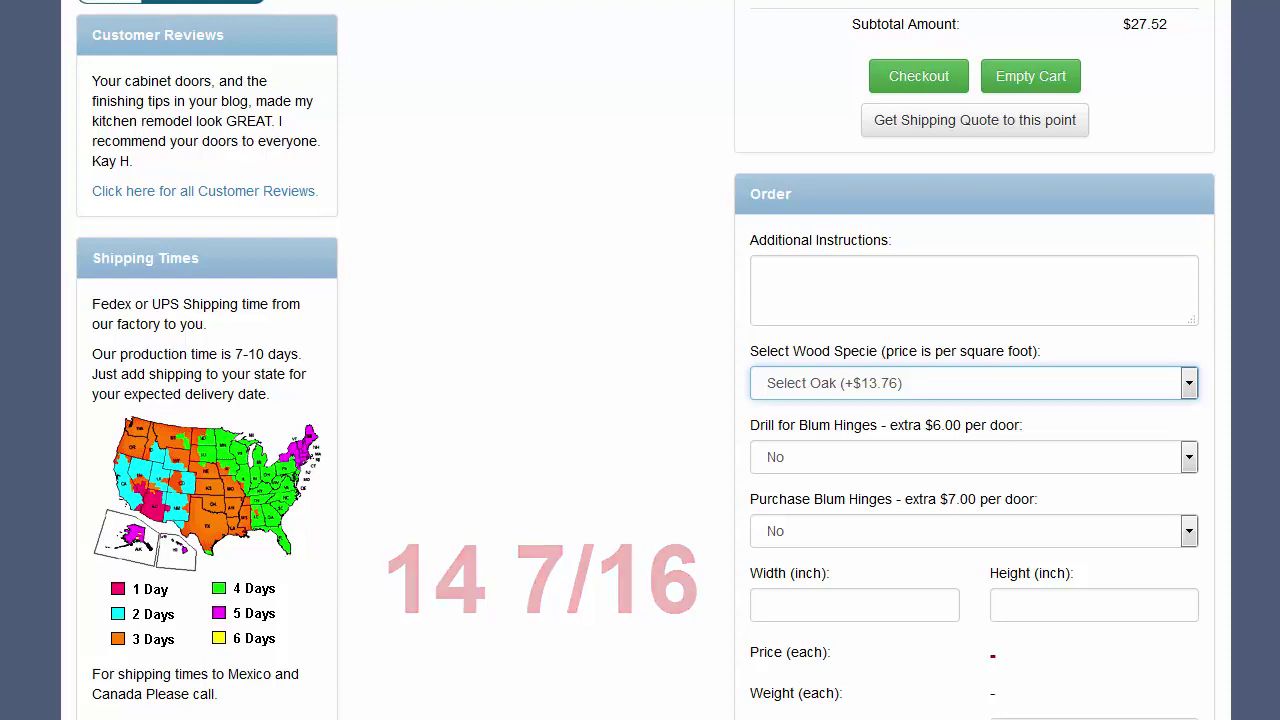
click(809, 606)
text(14 7/16)
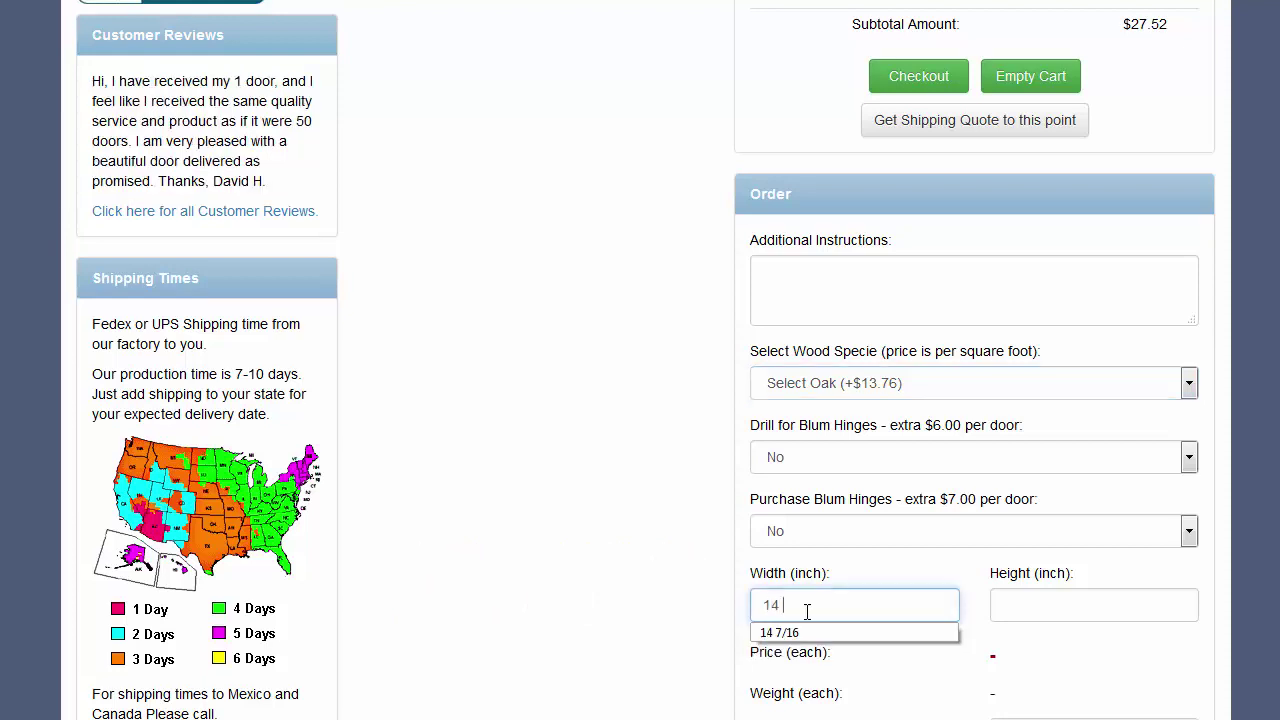
click(1059, 606)
text(27.25)
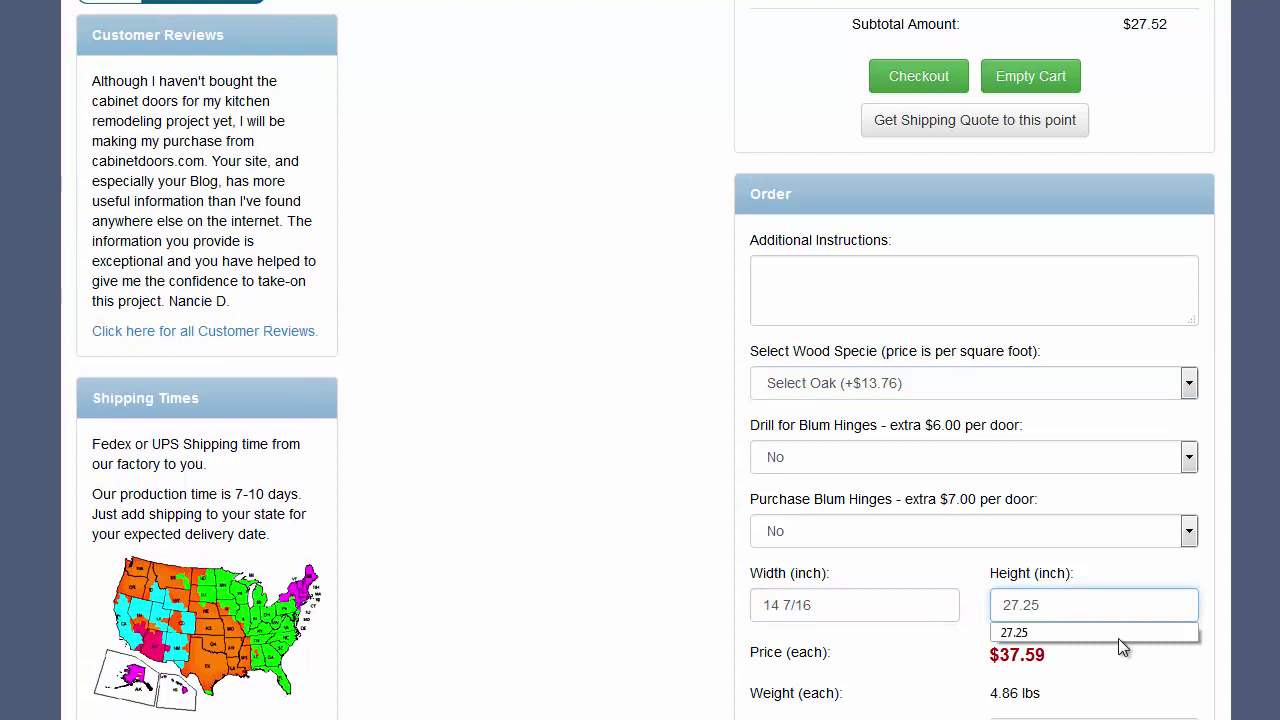
click(1210, 680)
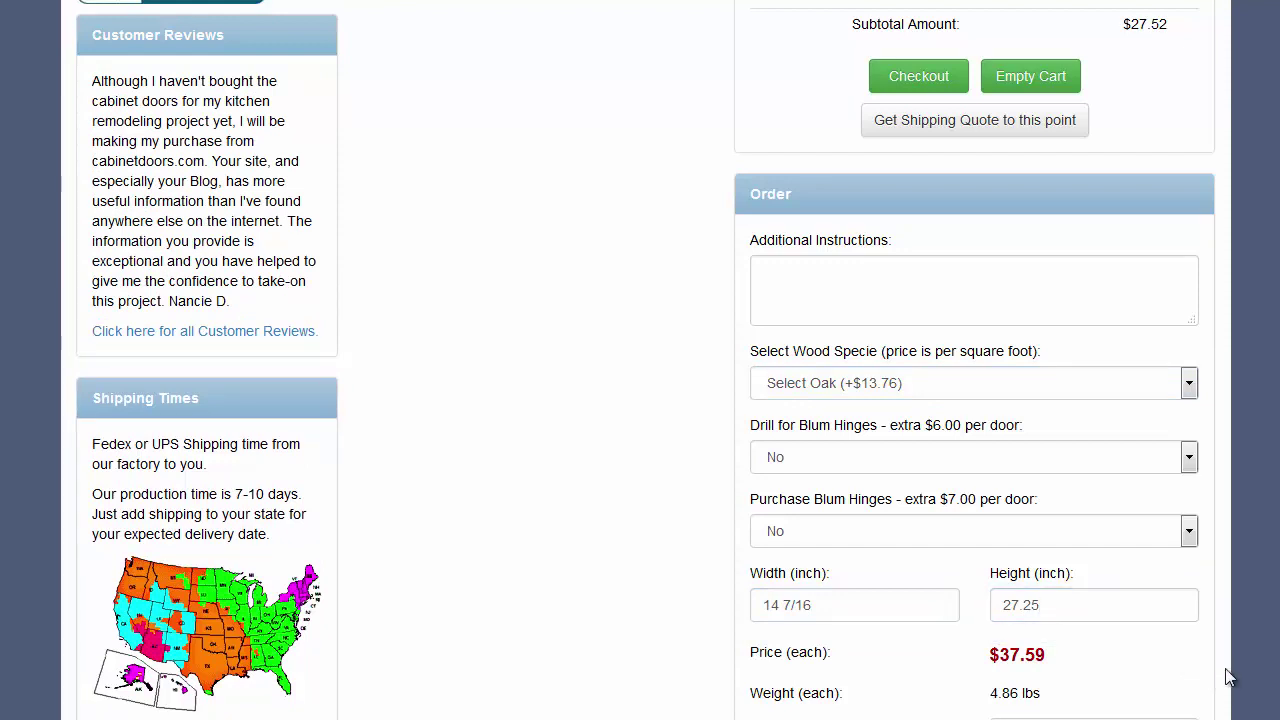
Step: Change quantity to 2 and add the 14 7/16 x 27.25 doors to the cart
scroll(1241, 659, down, 3)
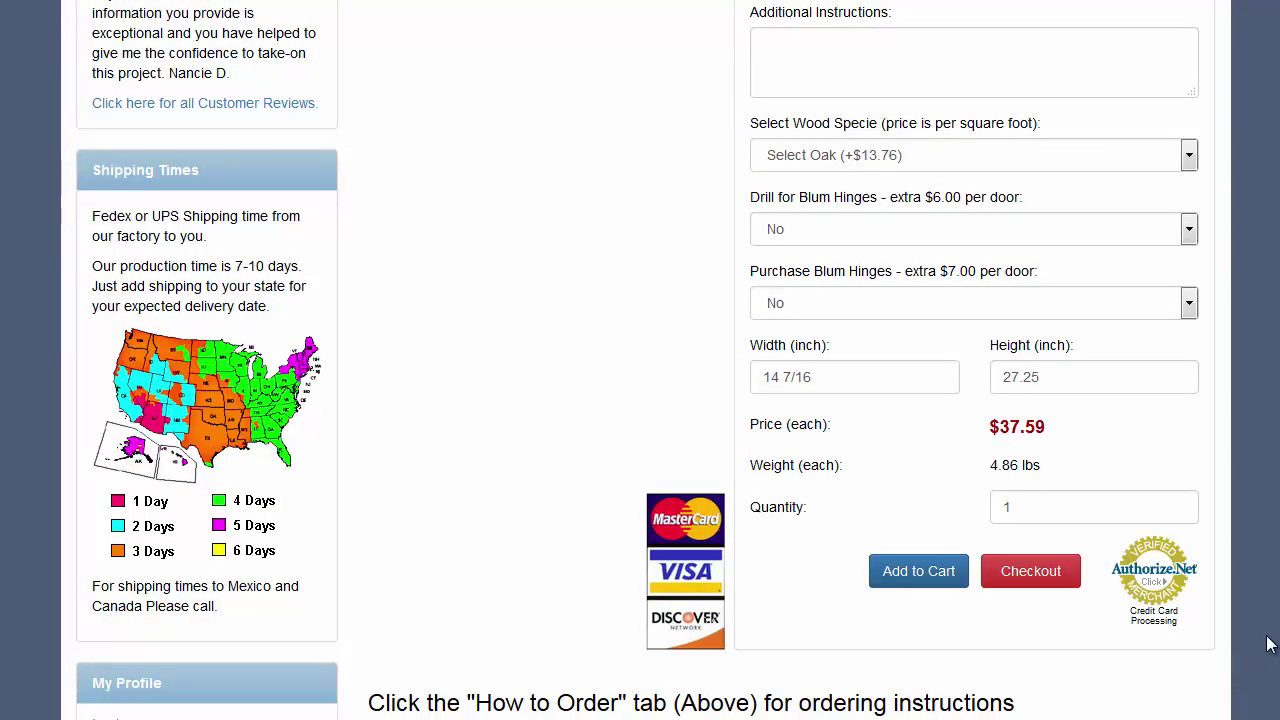
double_click(1055, 508)
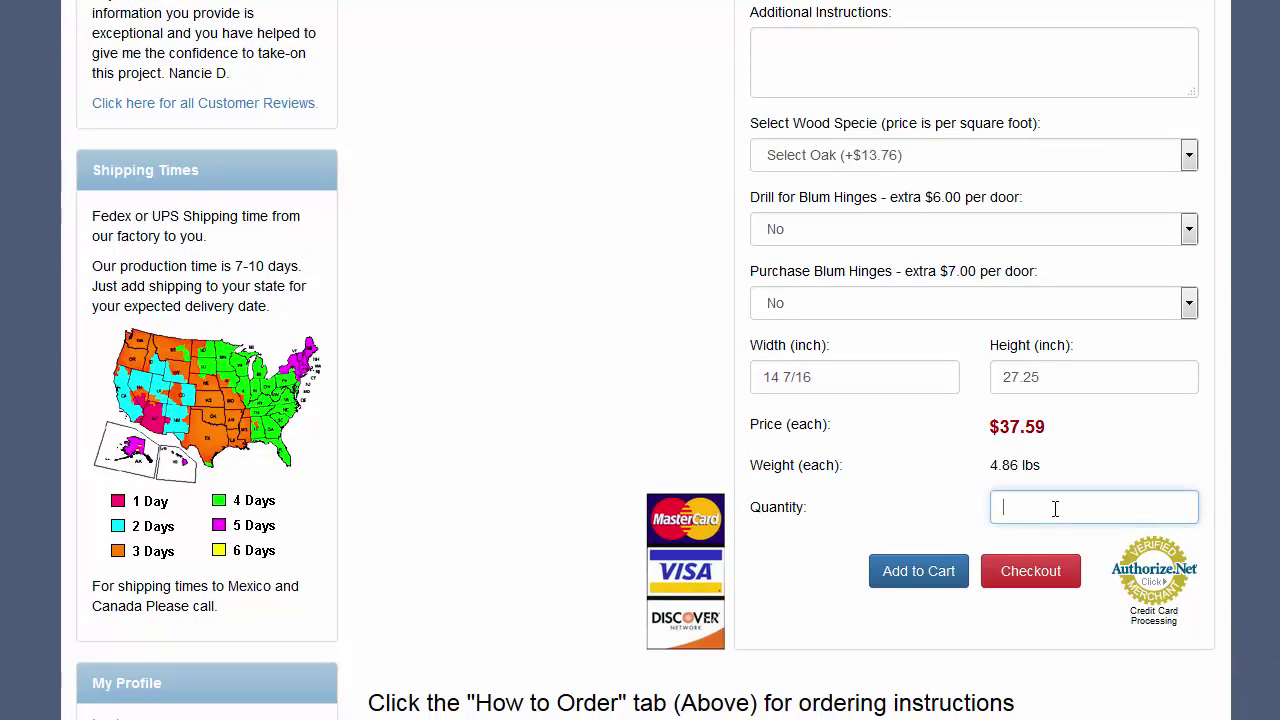
text(2)
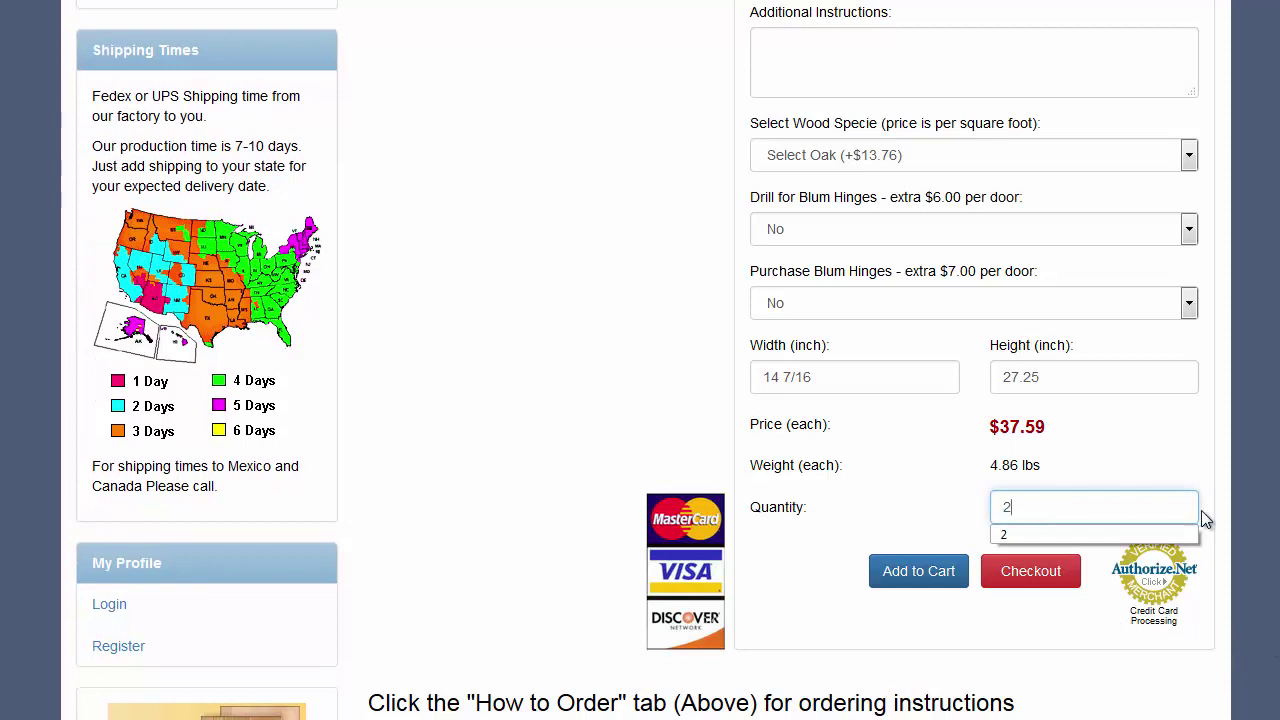
click(937, 571)
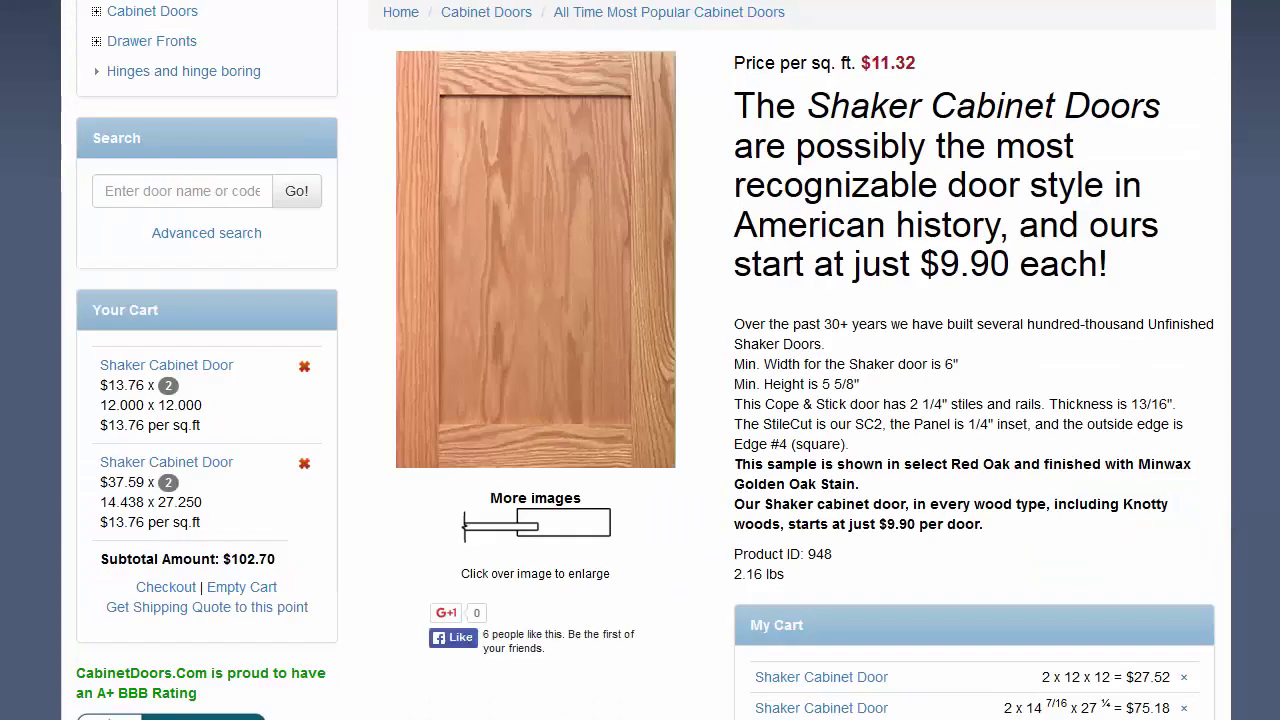
scroll(1271, 464, down, 2)
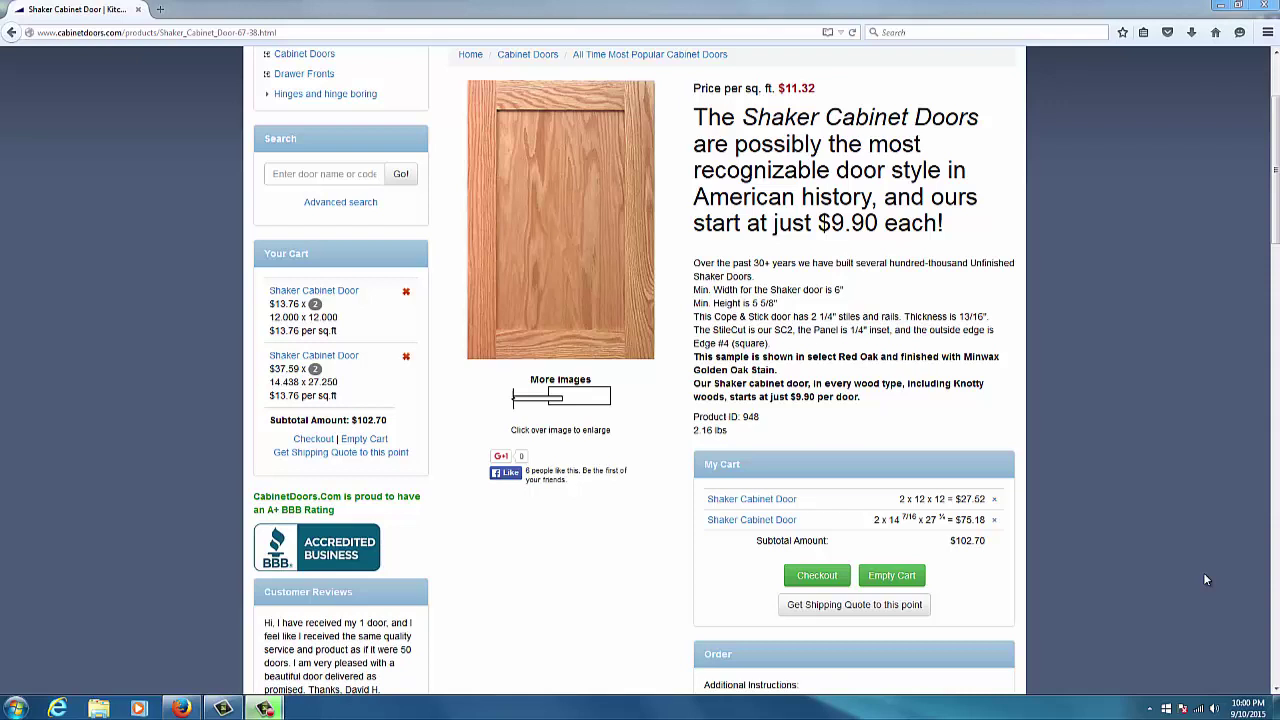
click(994, 520)
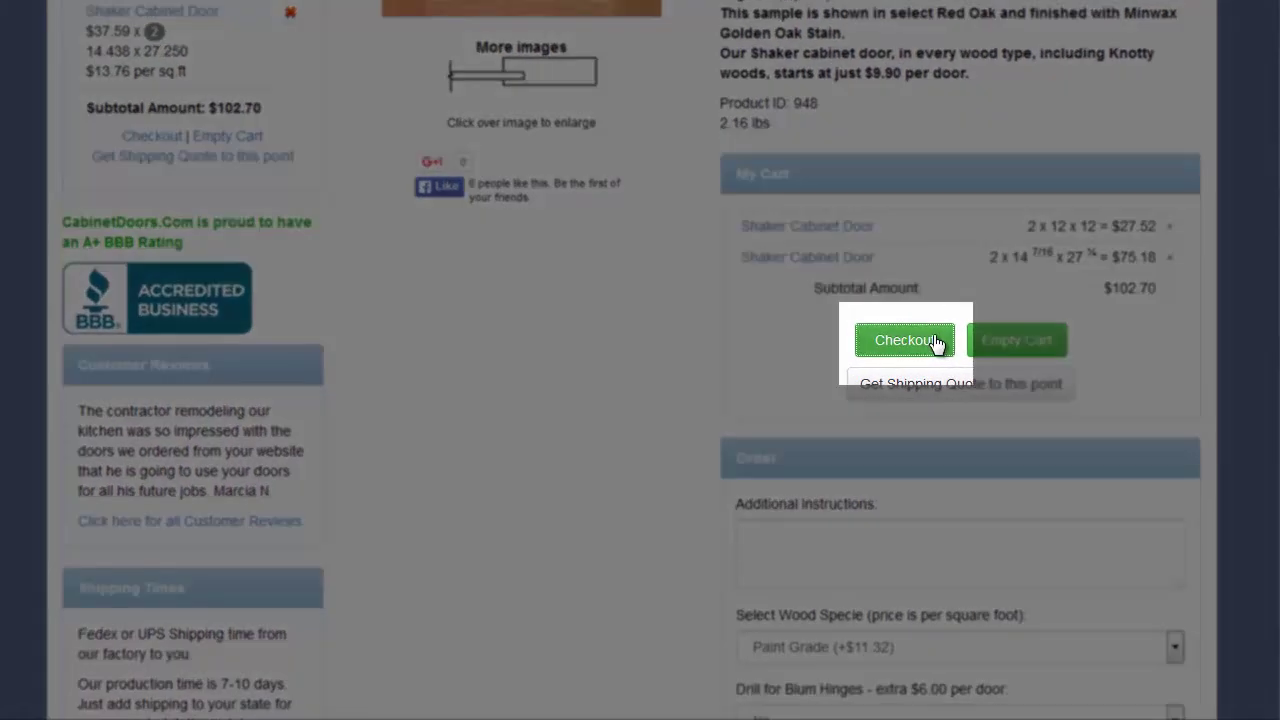
Step: Check out the two-item cart and enter the login username
click(937, 342)
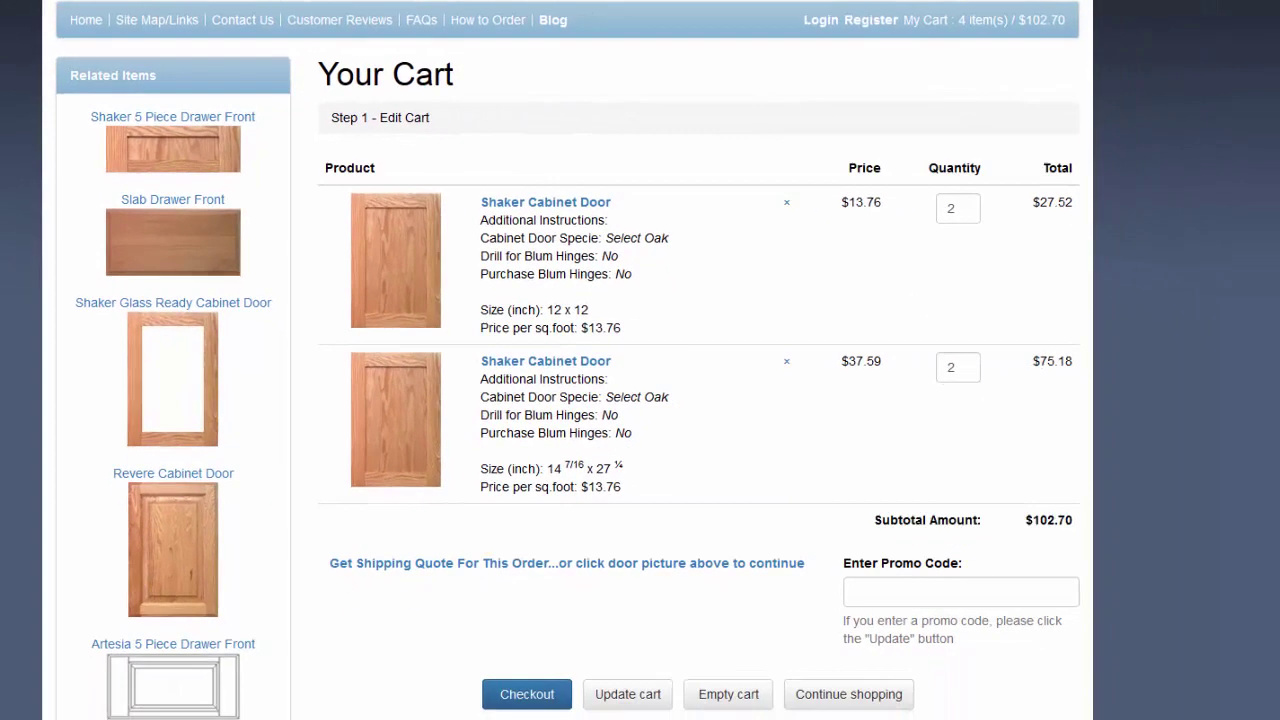
click(538, 688)
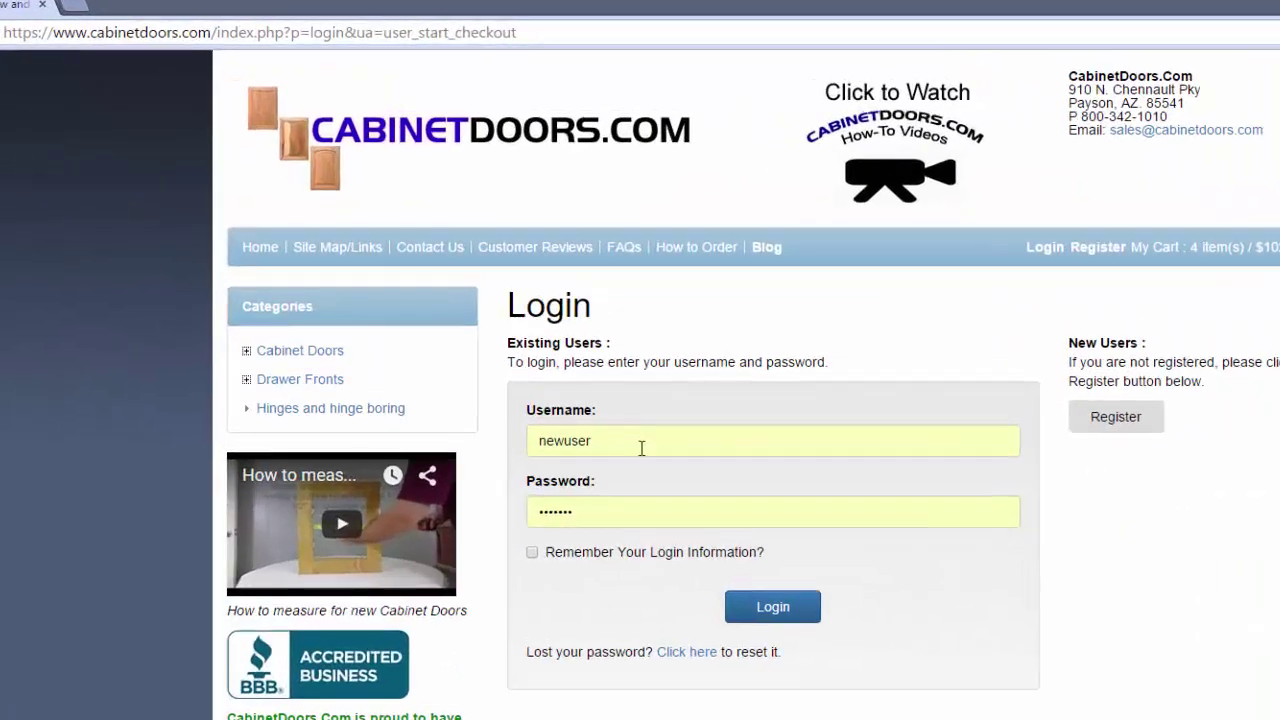
double_click(637, 446)
text(newuser)
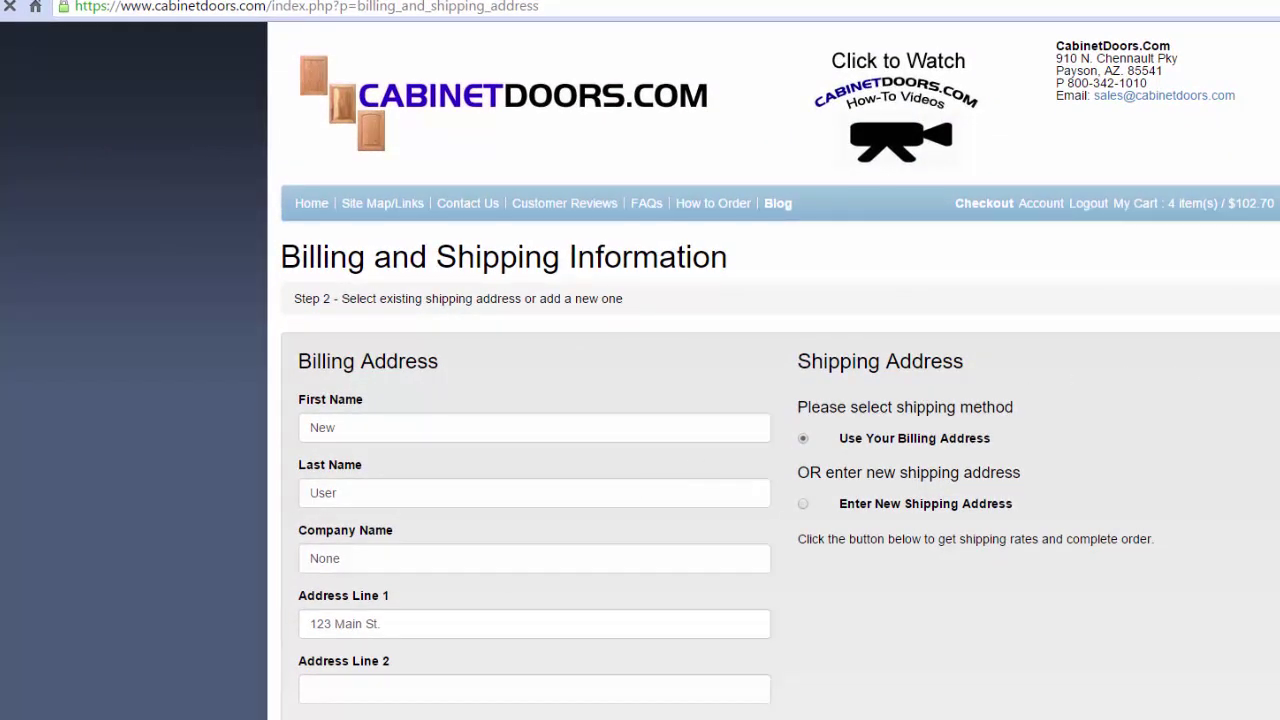
scroll(640, 400, down, 3)
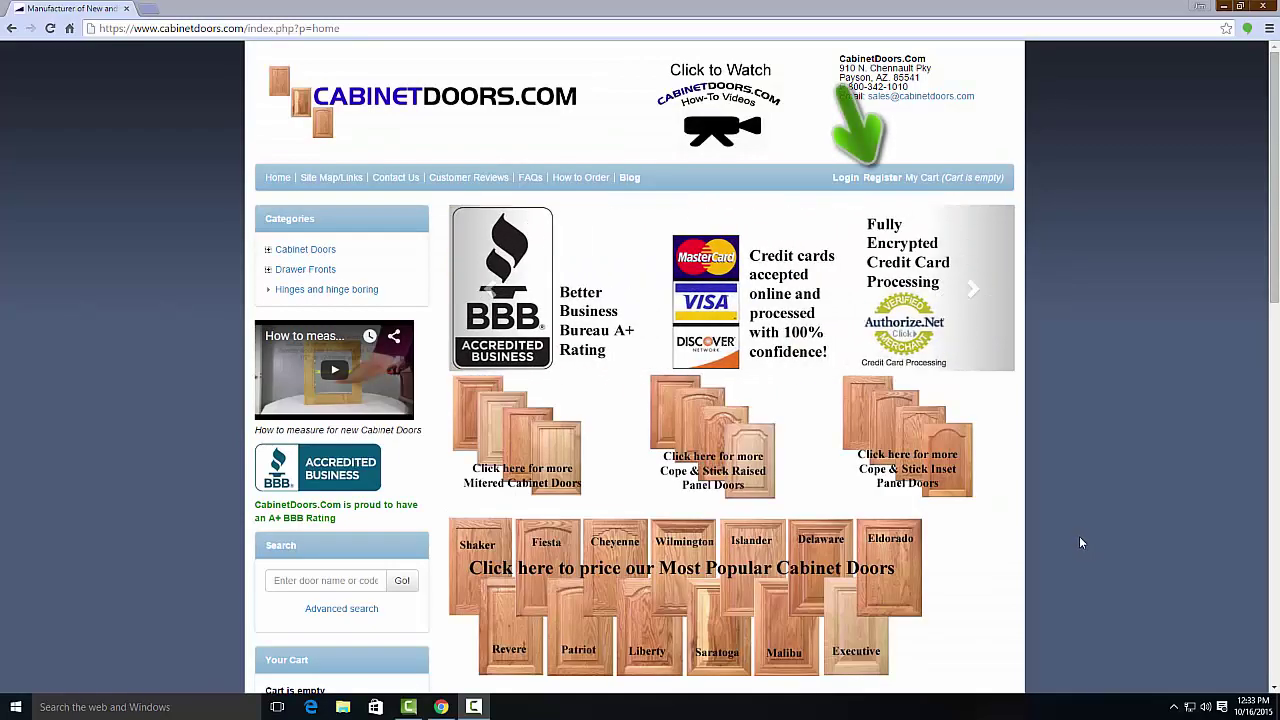
Step: Open the Register form from the top navigation and look over the signup fields
click(878, 177)
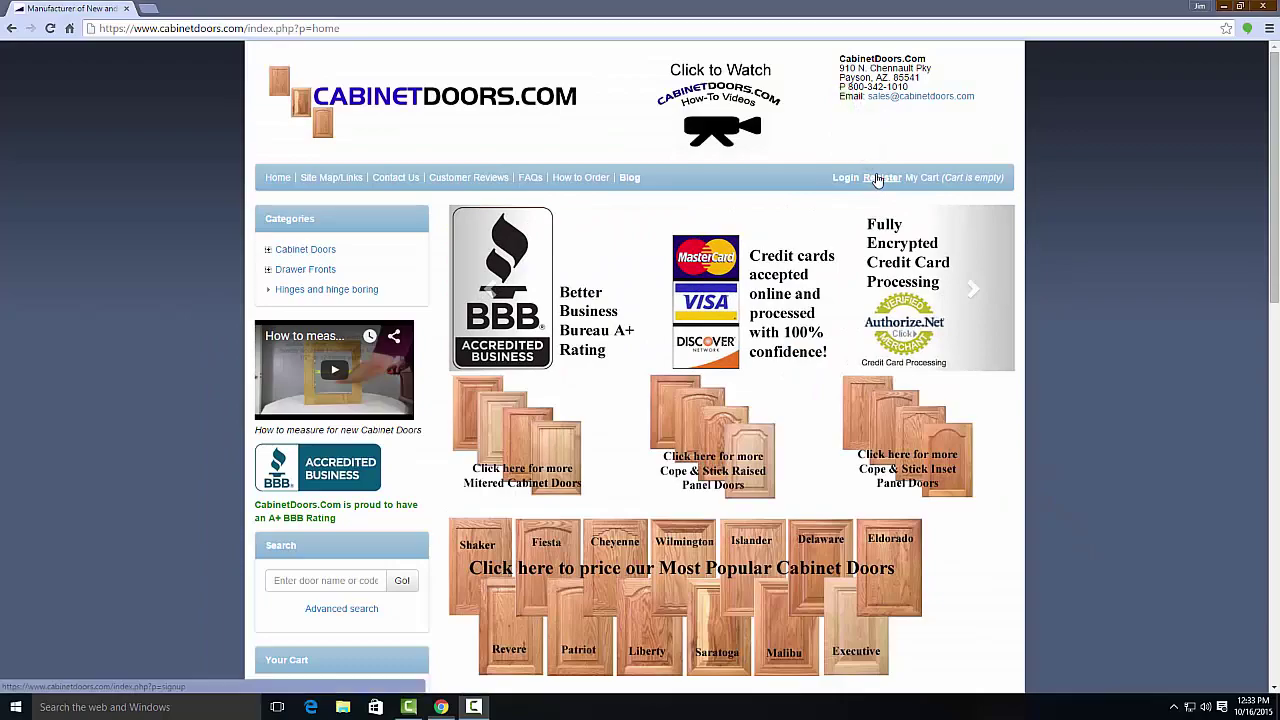
scroll(1274, 130, down, 3)
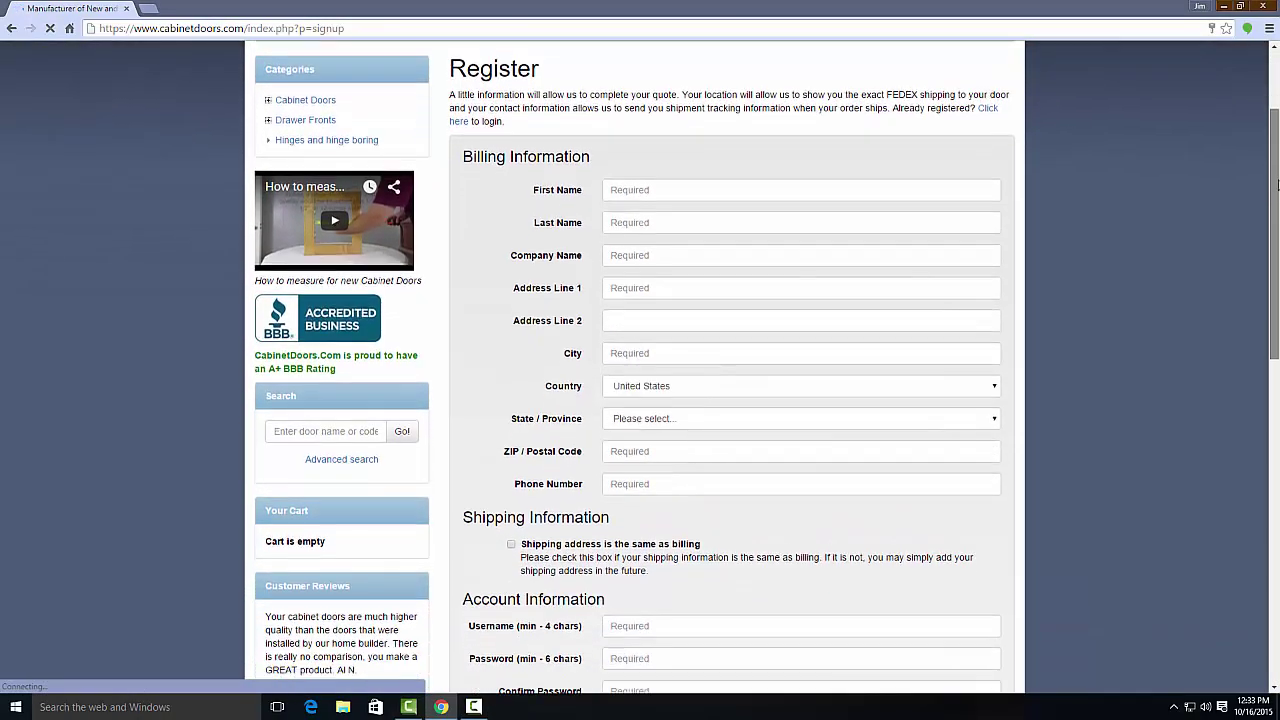
scroll(640, 370, down, 2)
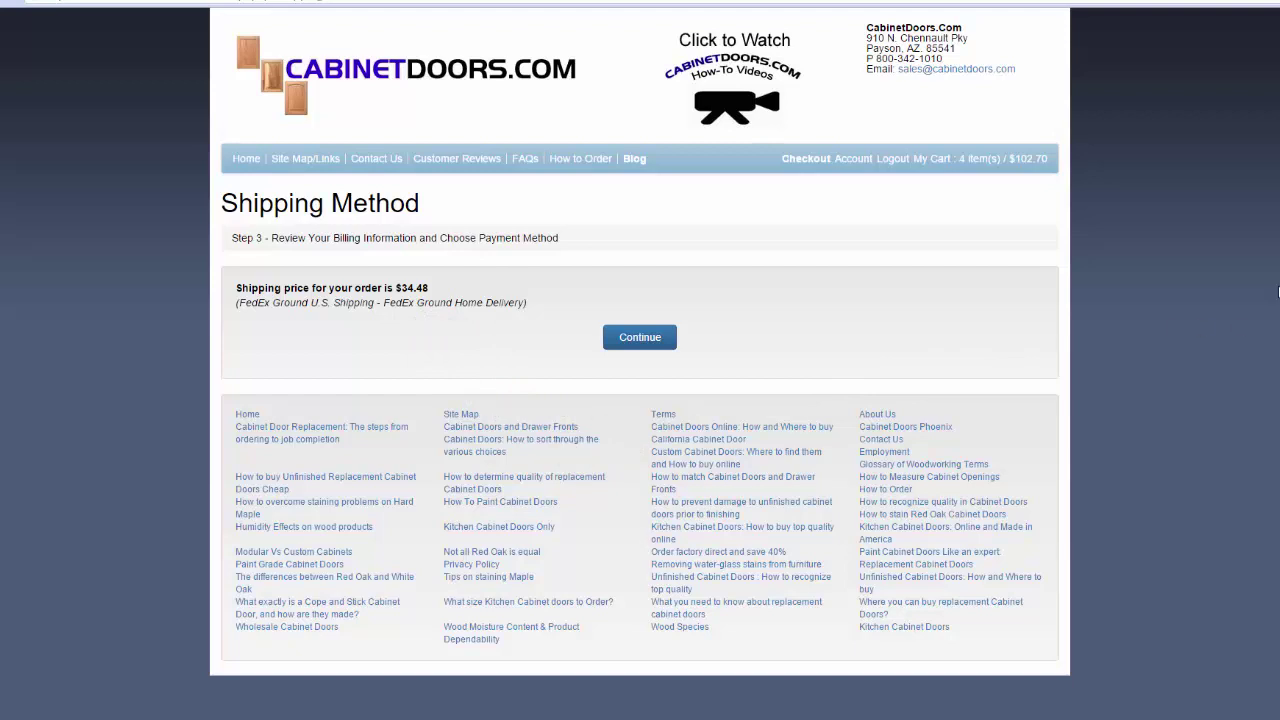
Step: Accept the $34.48 FedEx Ground Home Delivery quote and continue
click(632, 338)
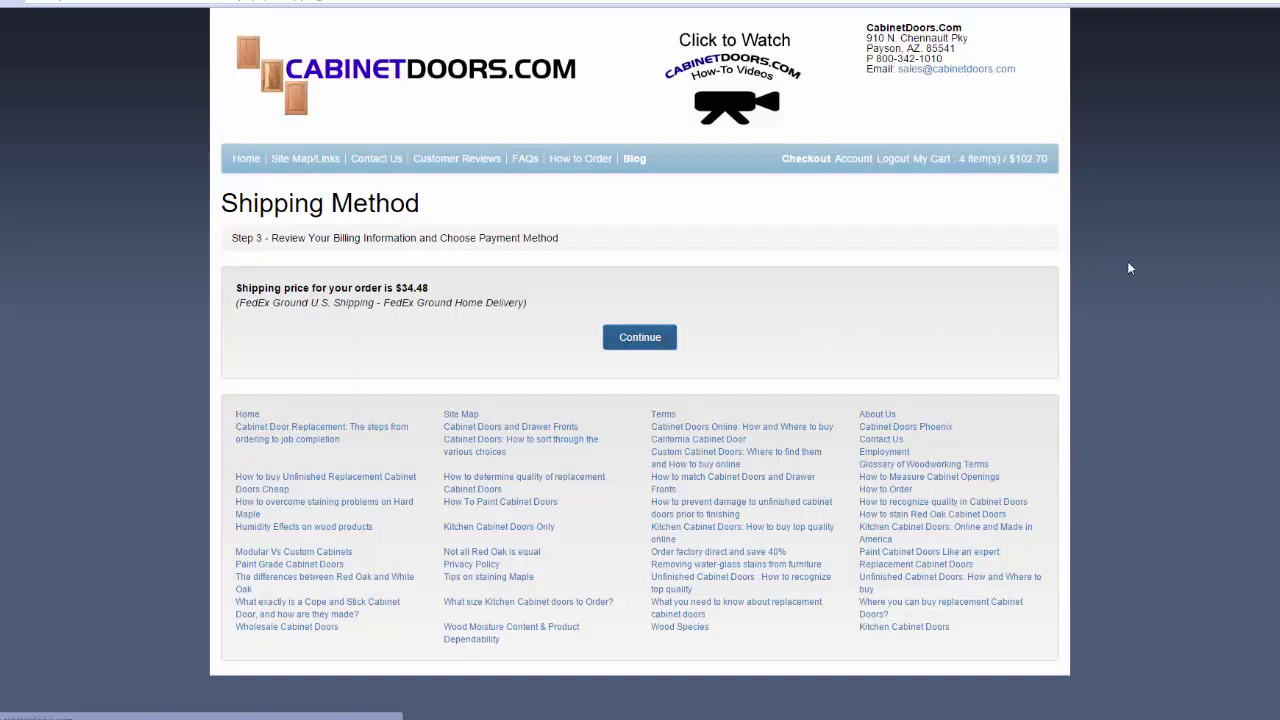